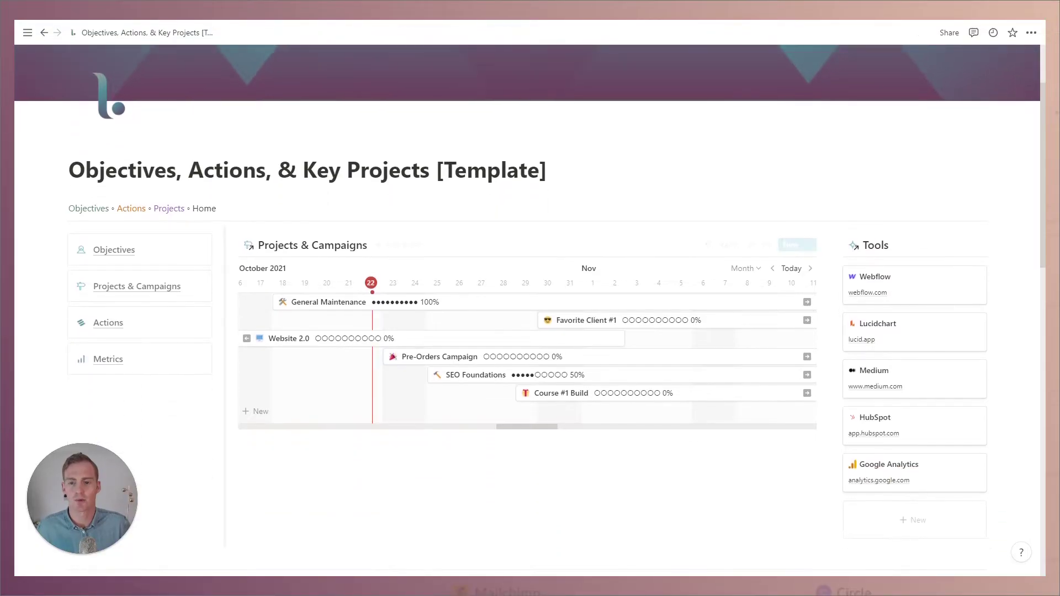
Open the Metrics database page from the template home's sidebar
left_click(108, 360)
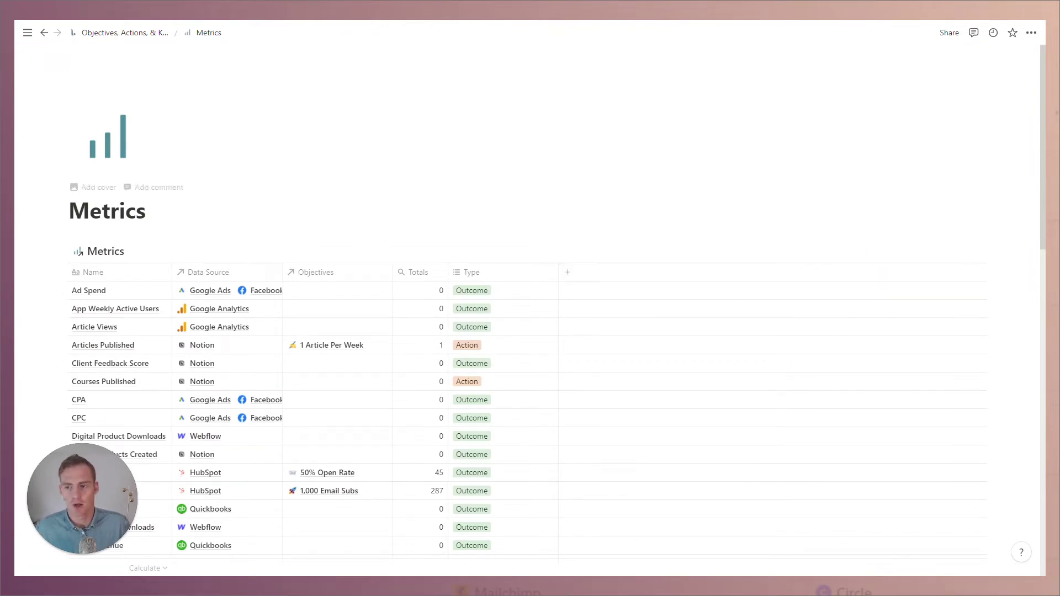
scroll(99, 253, "down", 3)
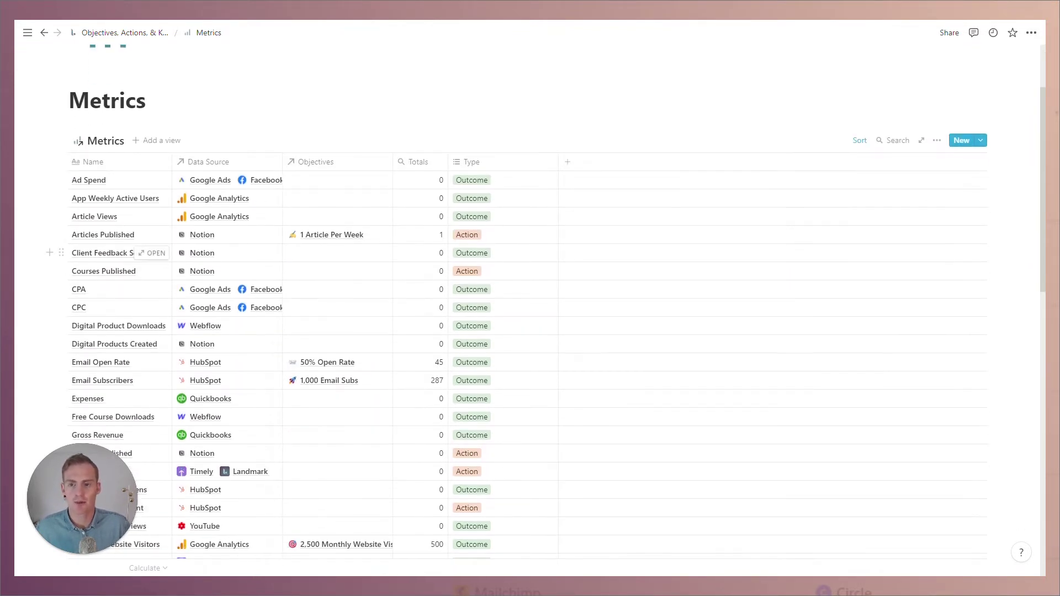
scroll(100, 253, "down", 3)
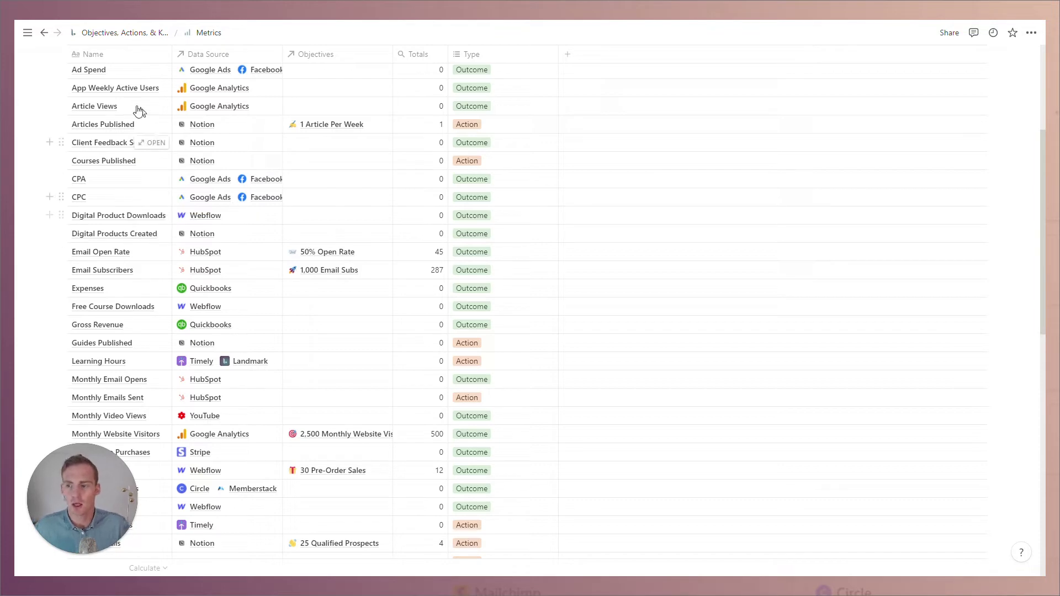
scroll(105, 124, "down", 6)
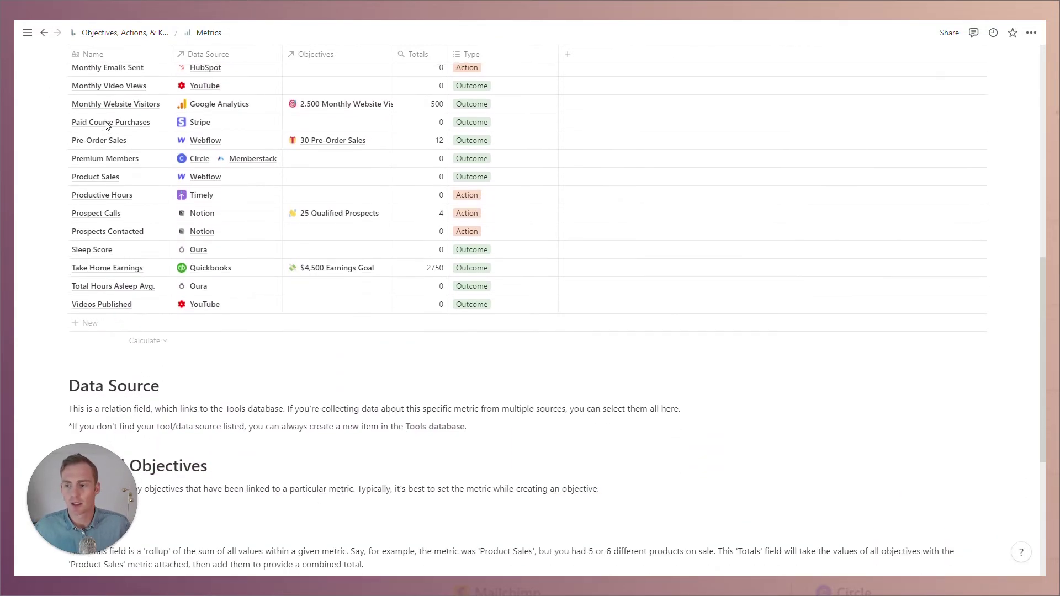
scroll(106, 124, "up", 7)
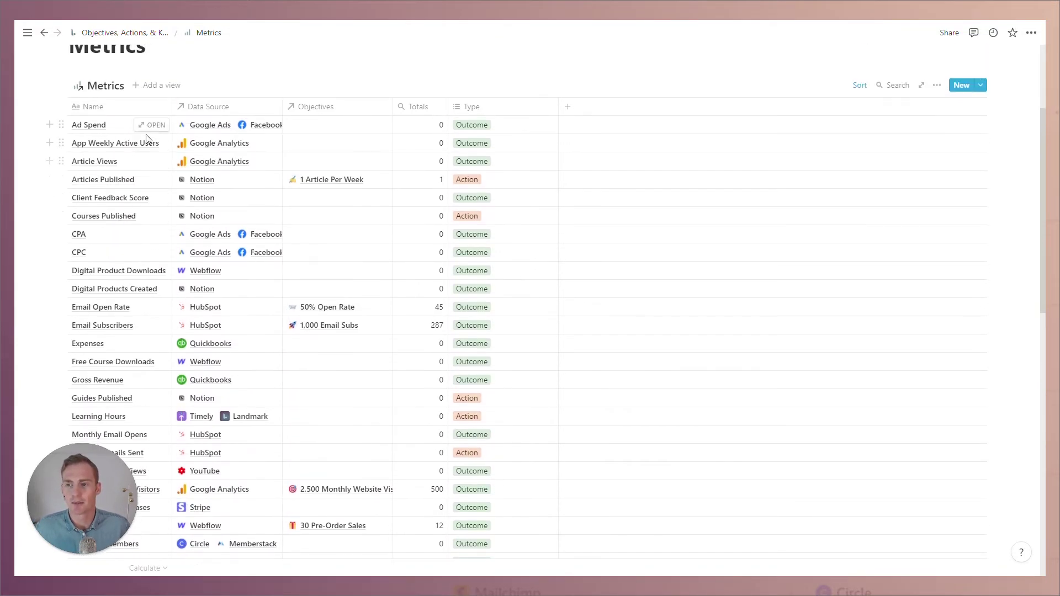
scroll(144, 141, "down", 8)
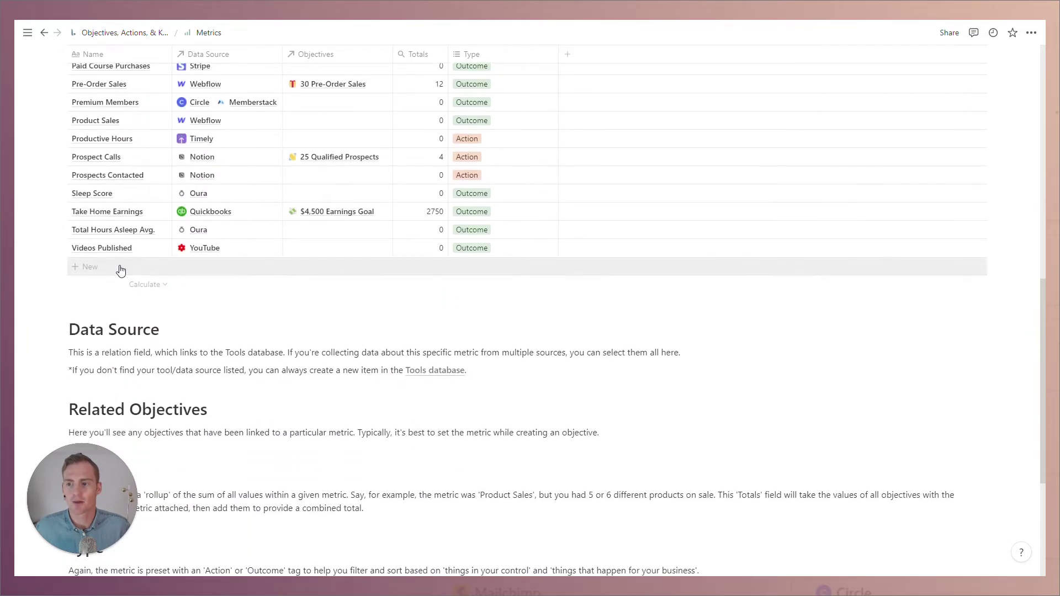
Add a new row named 'Websites Built' at the bottom of the Metrics table
left_click(121, 270)
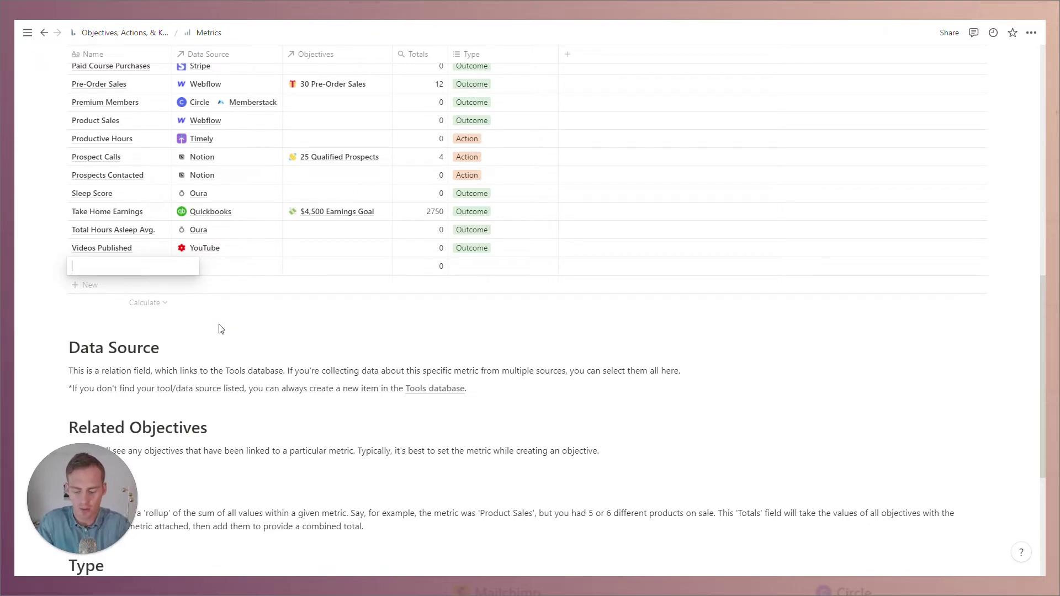
type("Website")
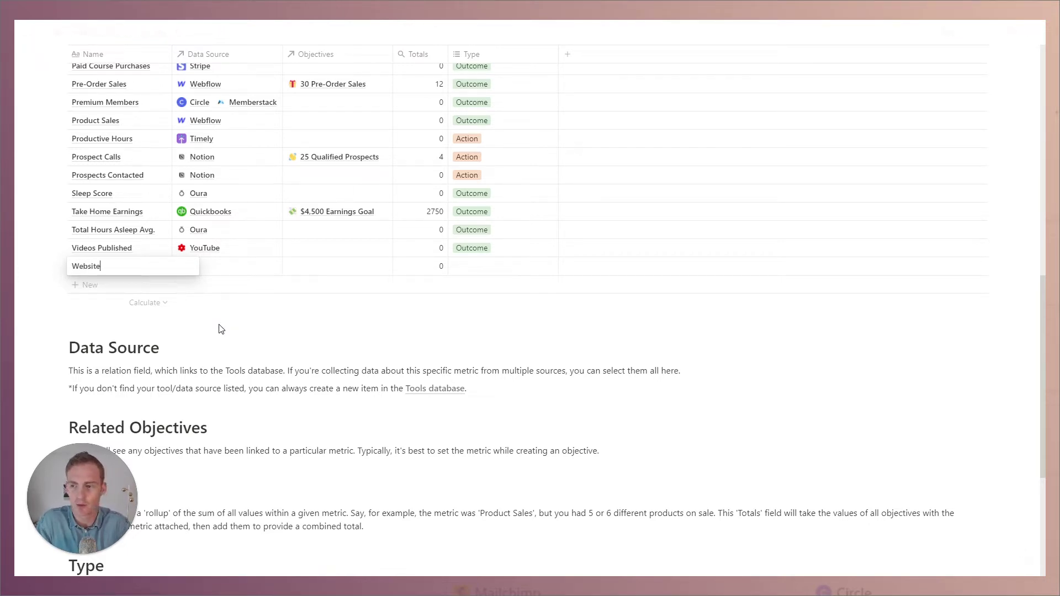
type(" Bu")
key("BackSpace")
key("BackSpace")
key("BackSpace")
type("s bu")
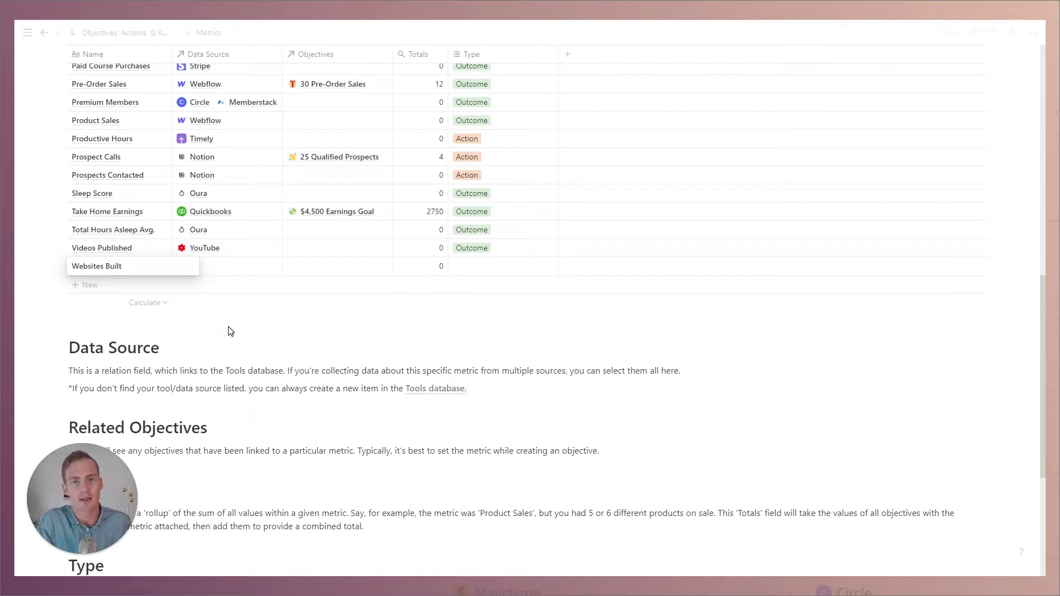
key("Escape")
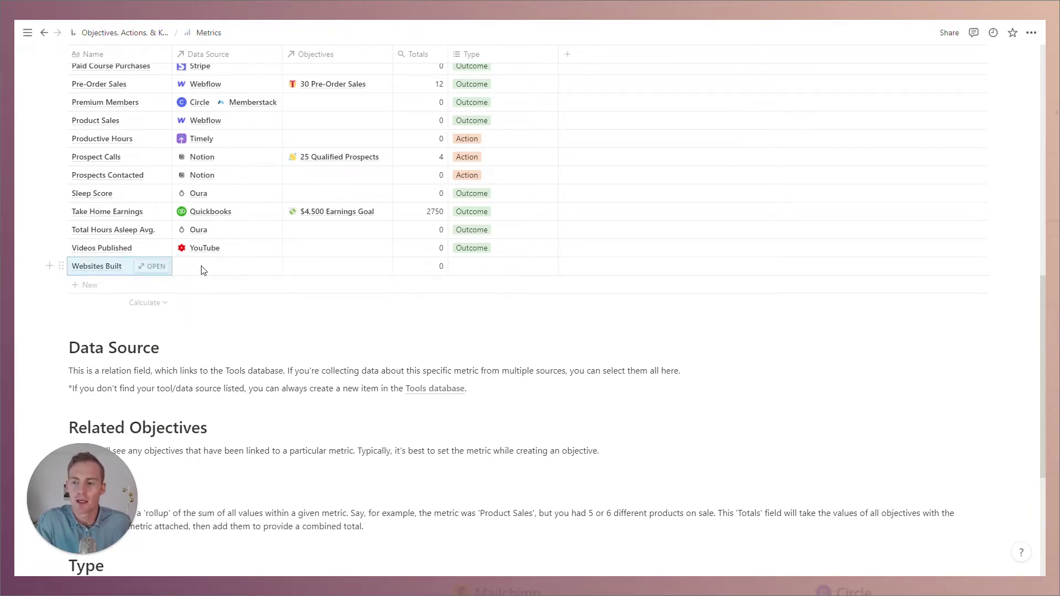
Open the Websites Built page and set its Data Source to Webflow and Squarespace
left_click(151, 267)
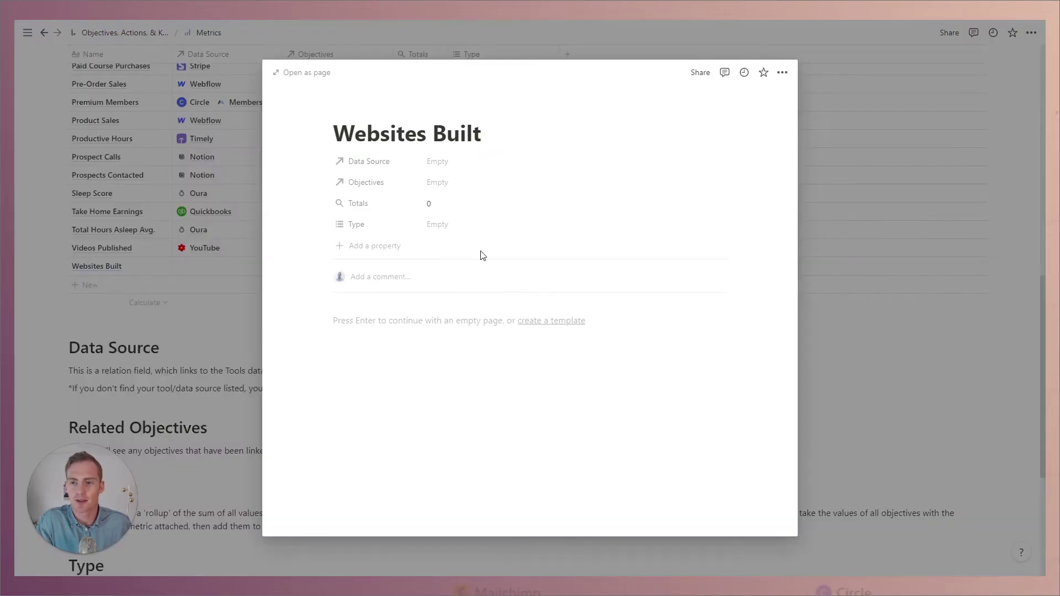
left_click(440, 166)
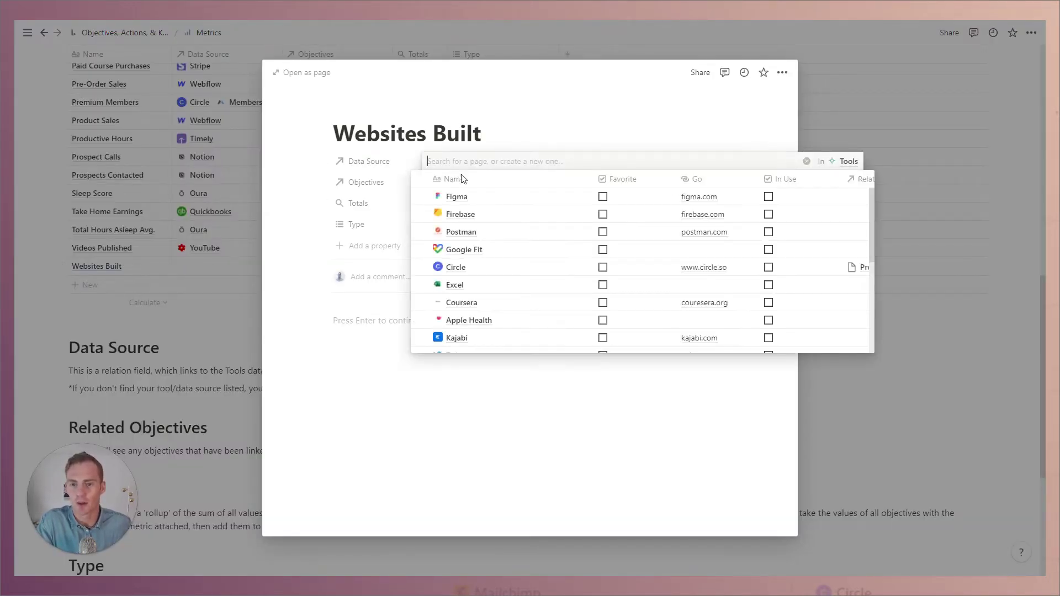
type("webf")
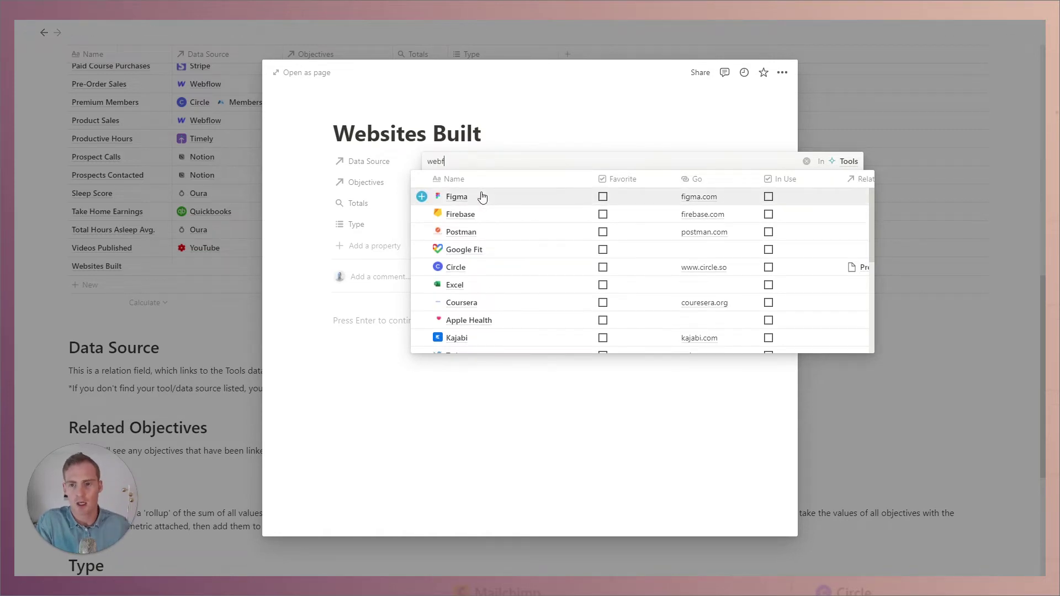
left_click(422, 197)
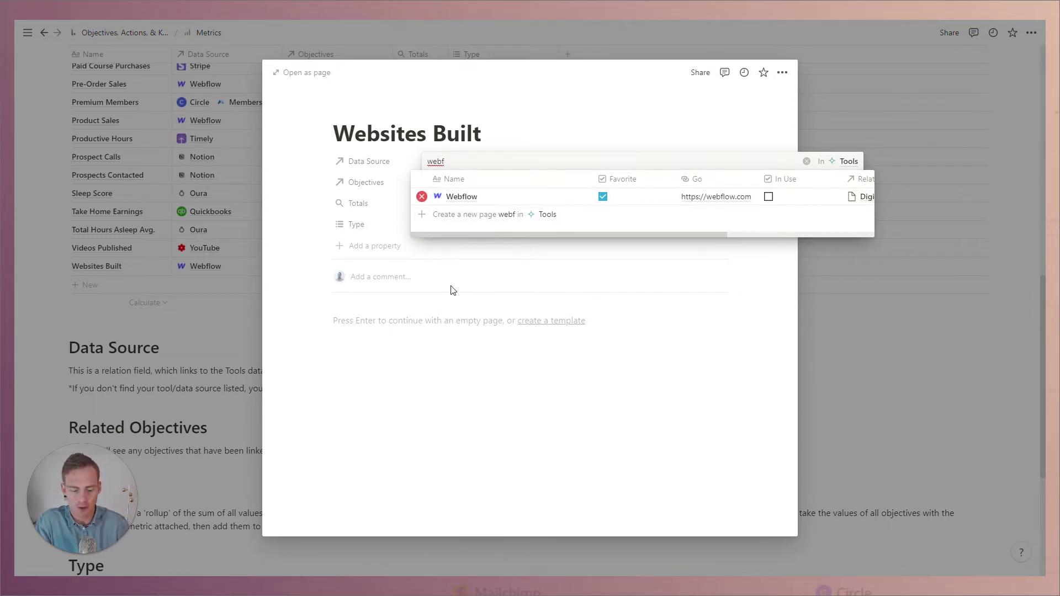
key("BackSpace")
key("BackSpace")
key("BackSpace")
key("BackSpace")
type("squar")
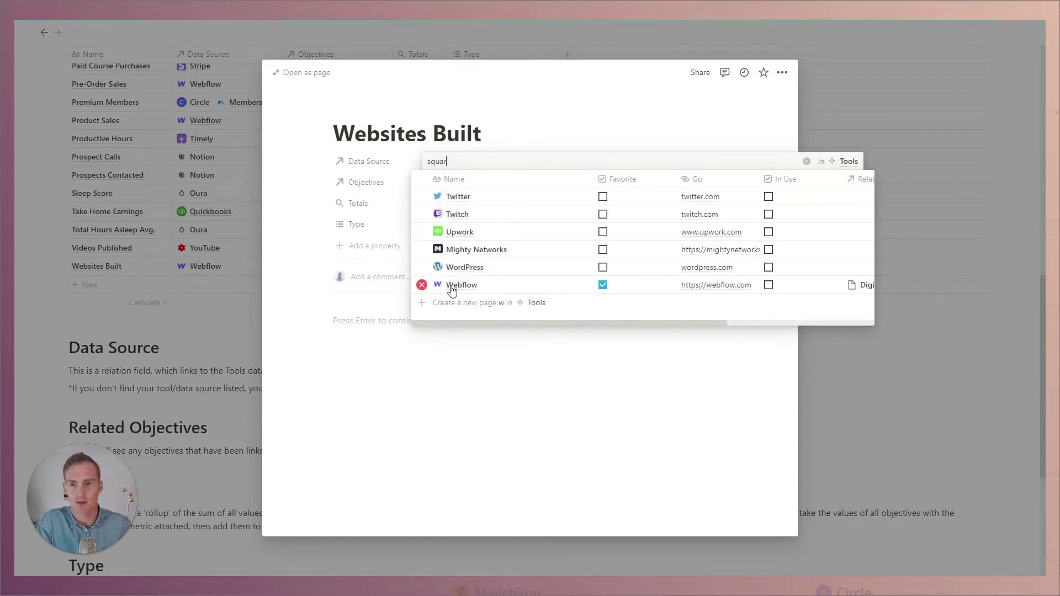
left_click(423, 197)
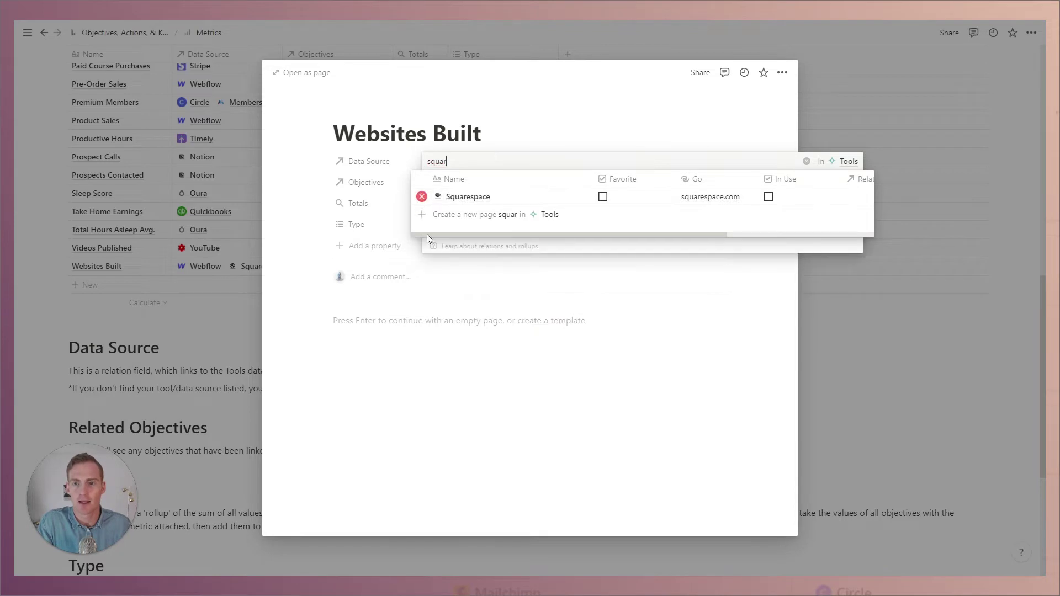
left_click(448, 316)
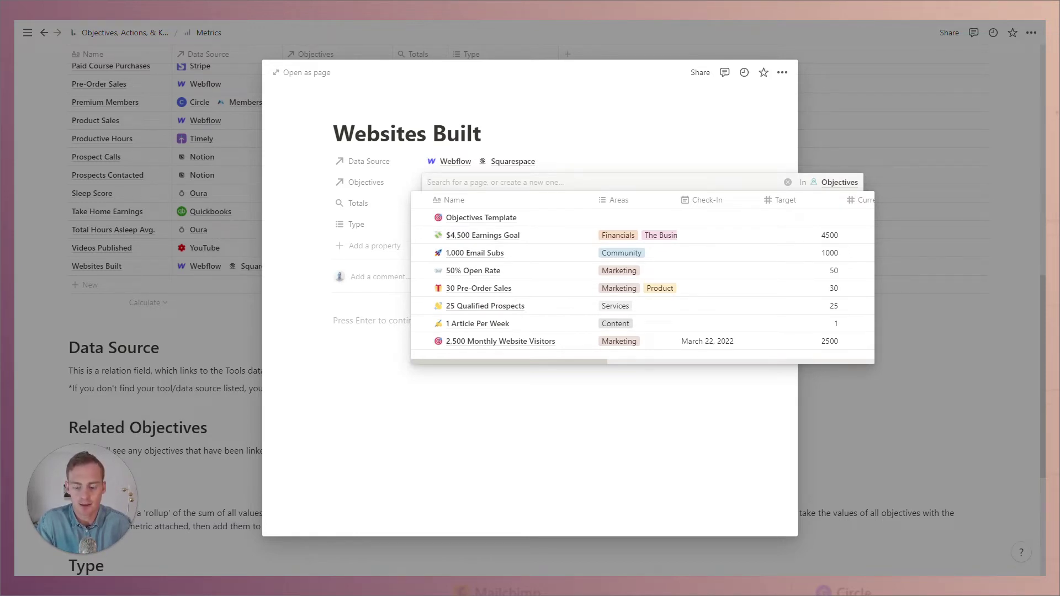
Create the objective '20 Website in our Portfolio' and link it to Websites Built
type("20 ")
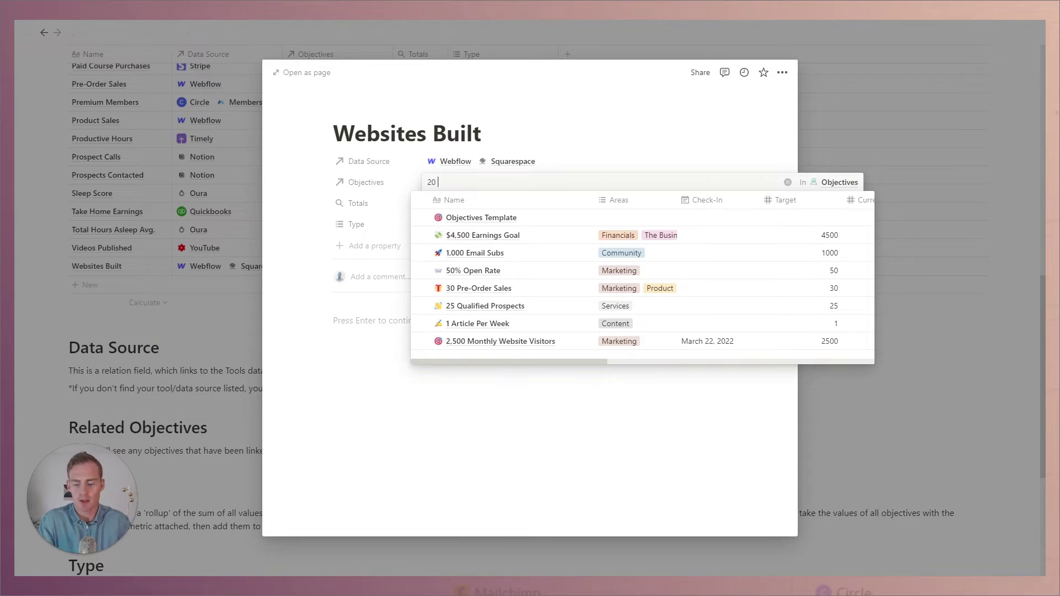
type("Website in our")
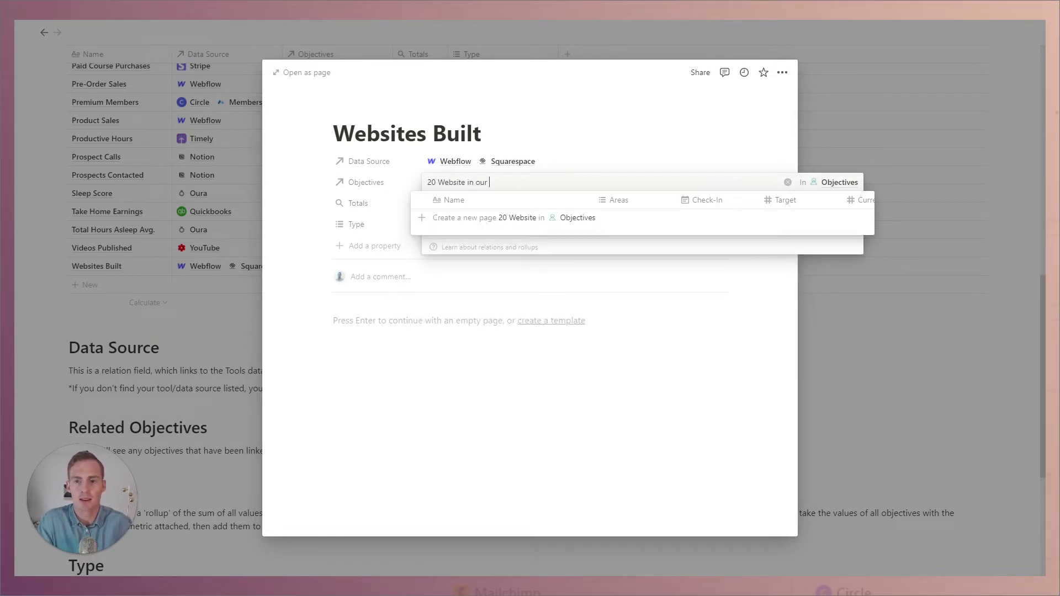
type(" Portfolio")
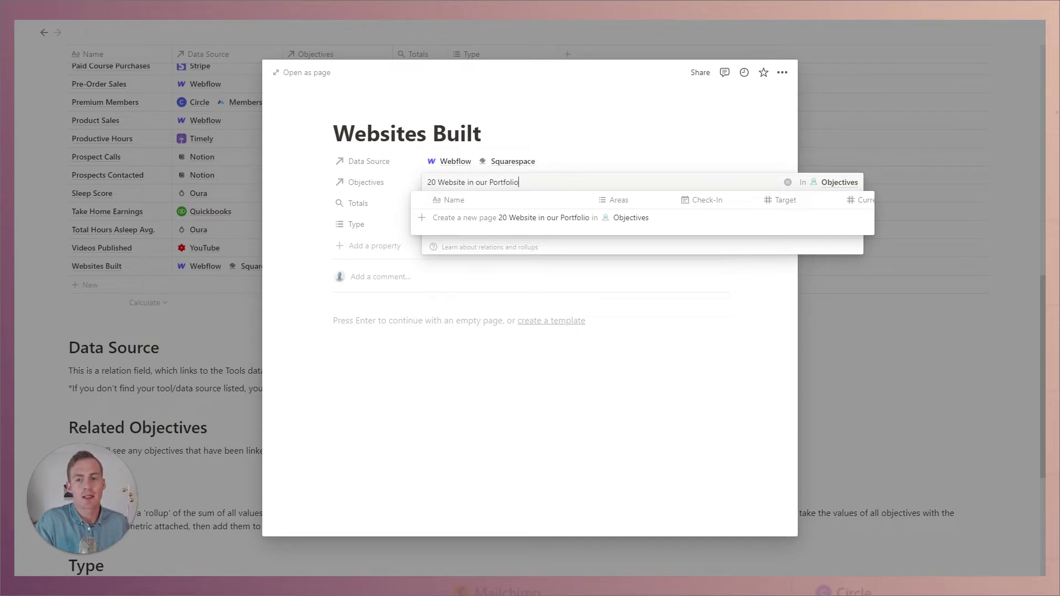
left_click(438, 219)
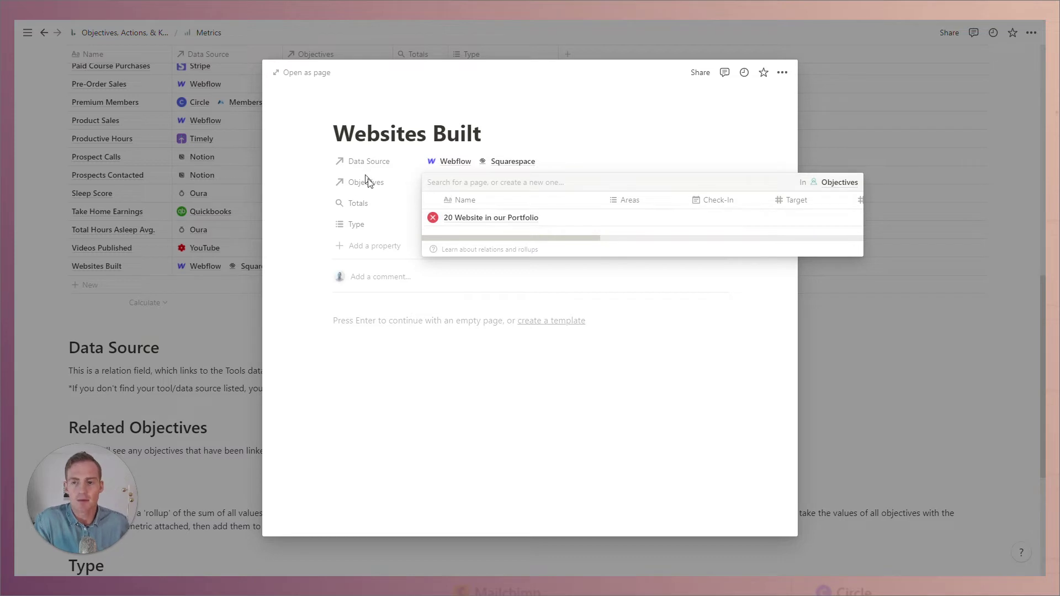
left_click(459, 335)
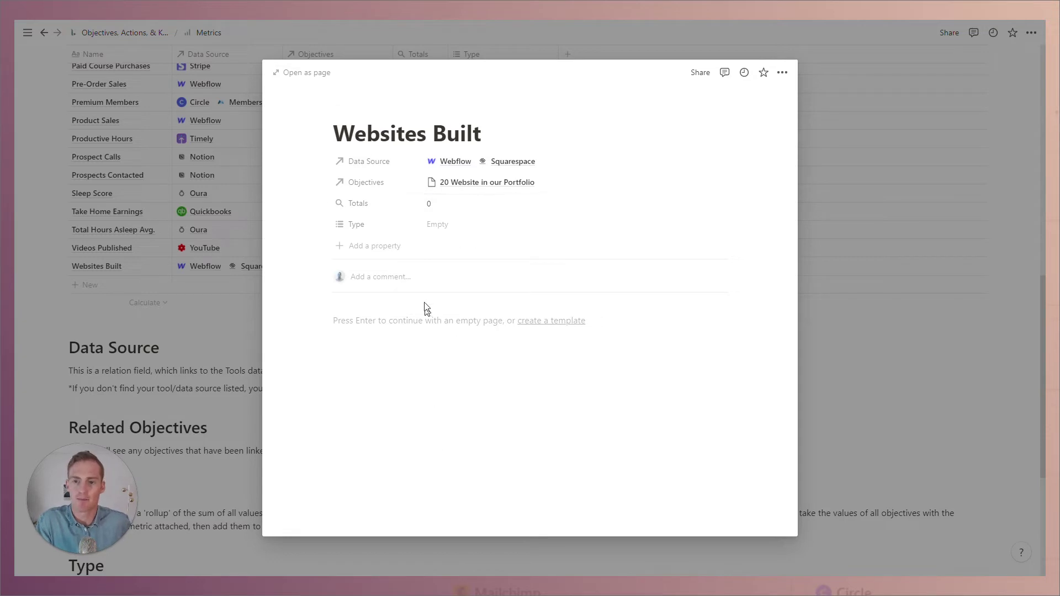
left_click(441, 206)
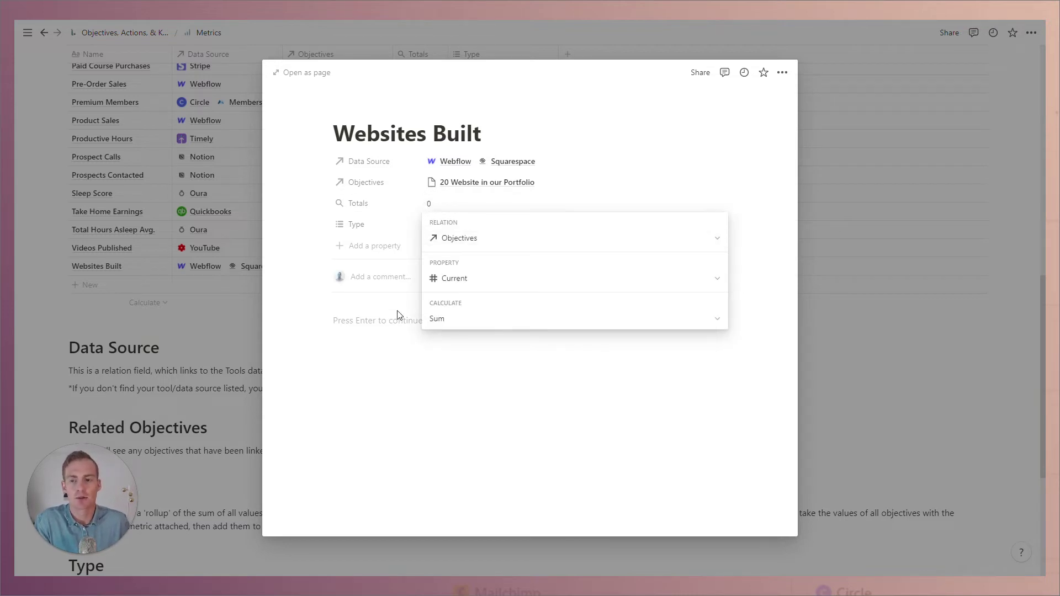
left_click(383, 330)
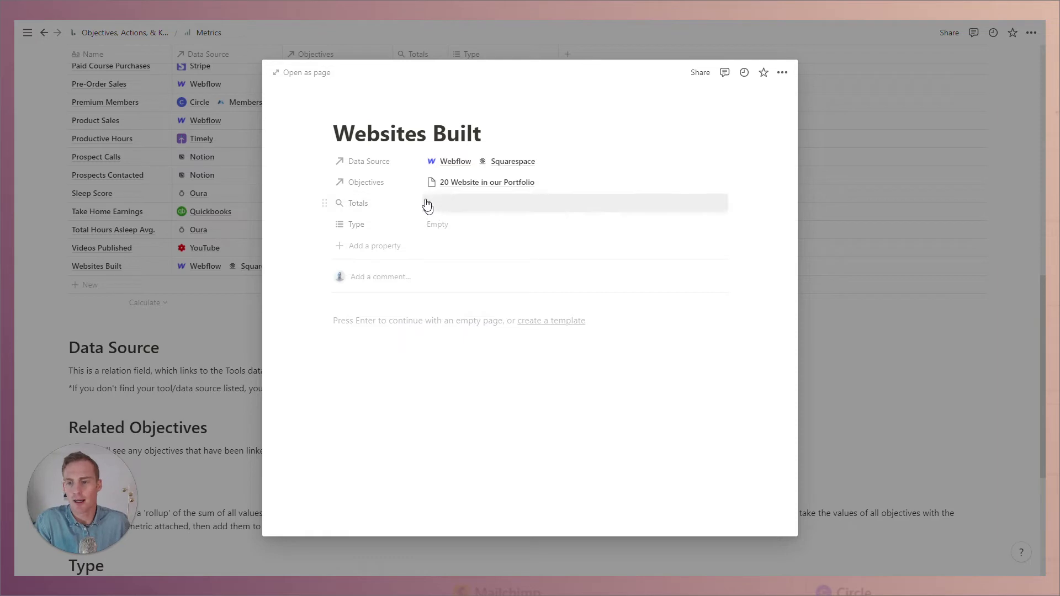
left_click(448, 226)
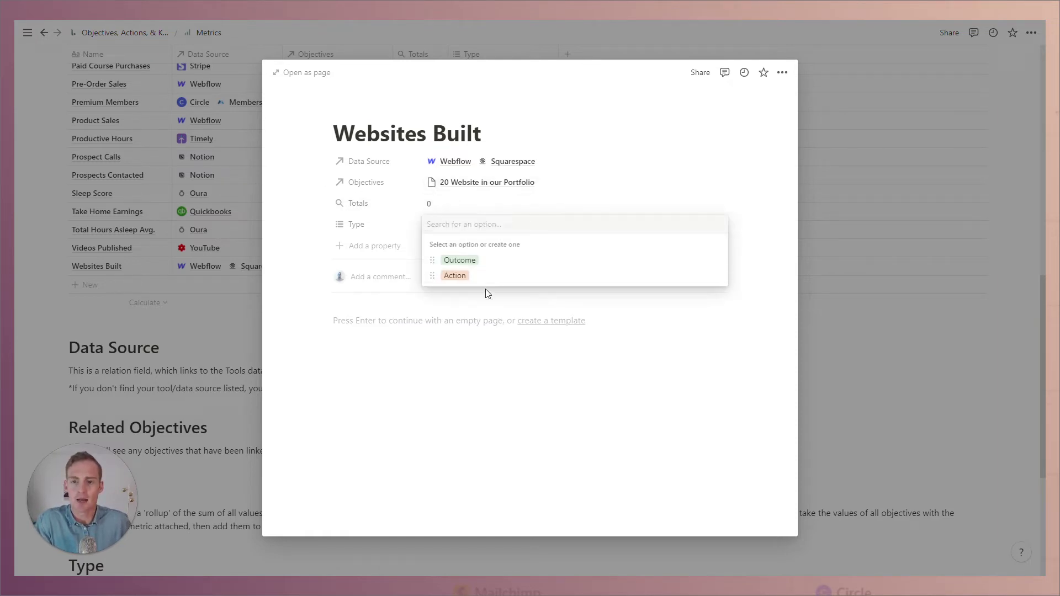
left_click(468, 276)
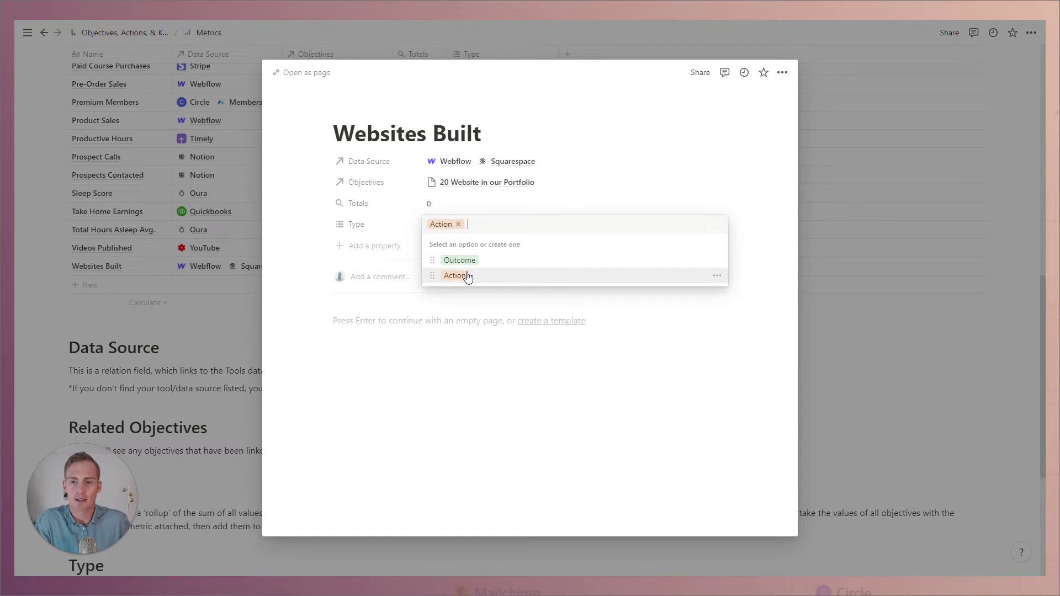
left_click(436, 317)
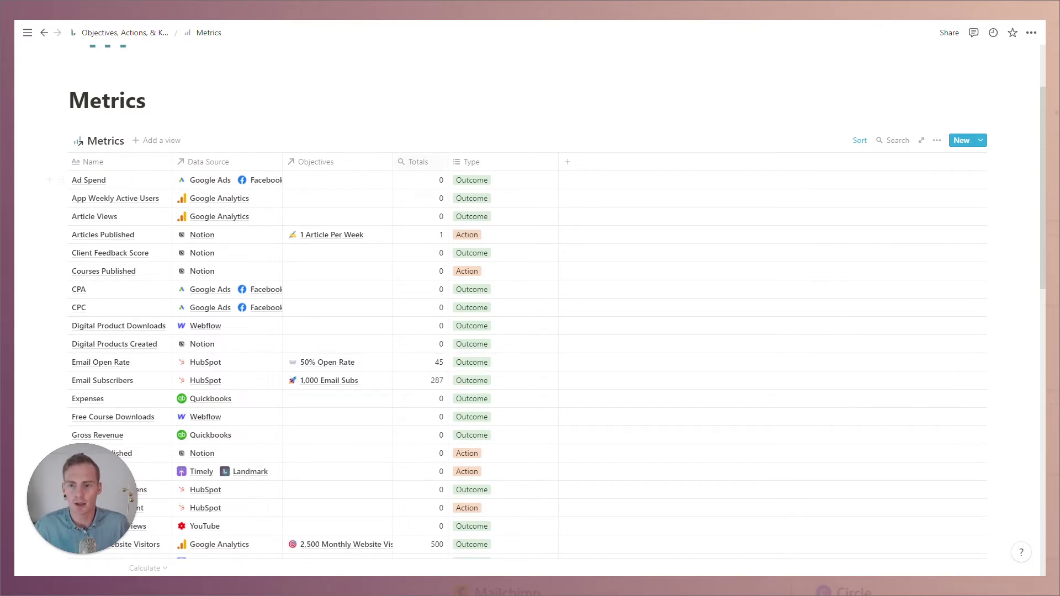
scroll(428, 243, "down", 1)
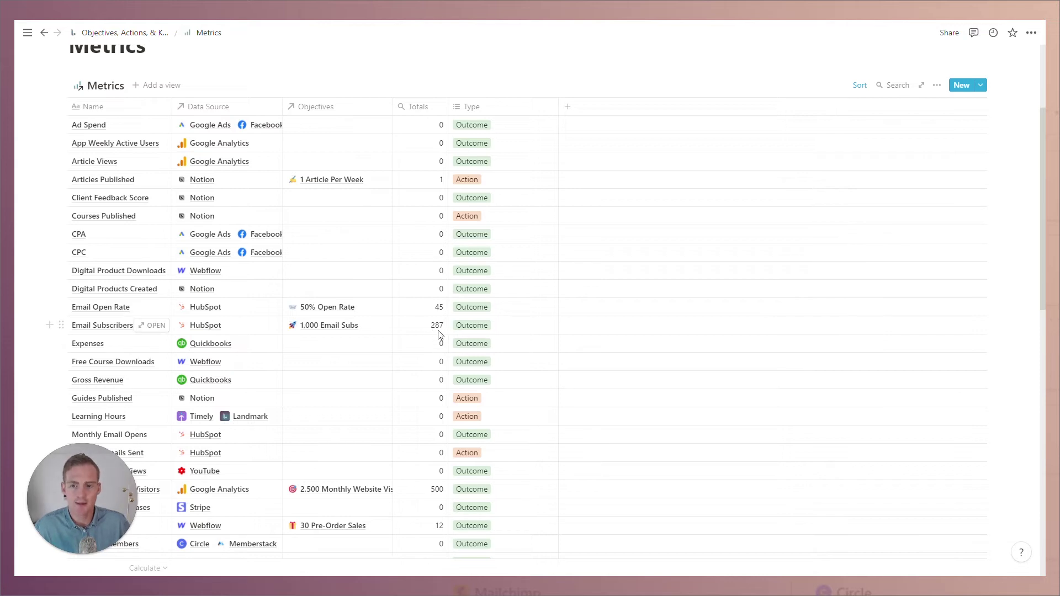
left_click(438, 330)
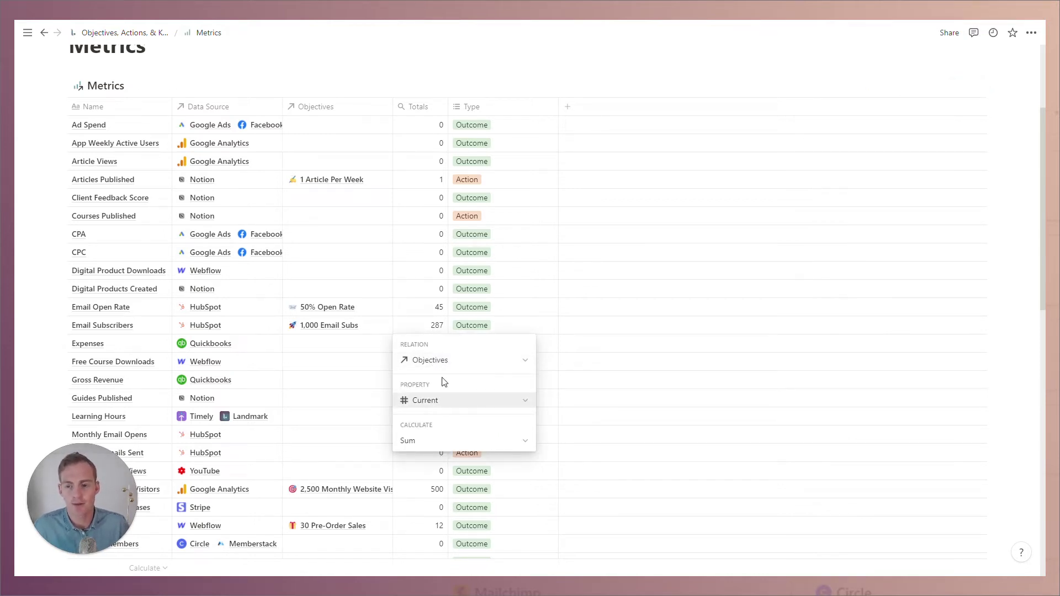
key("Escape")
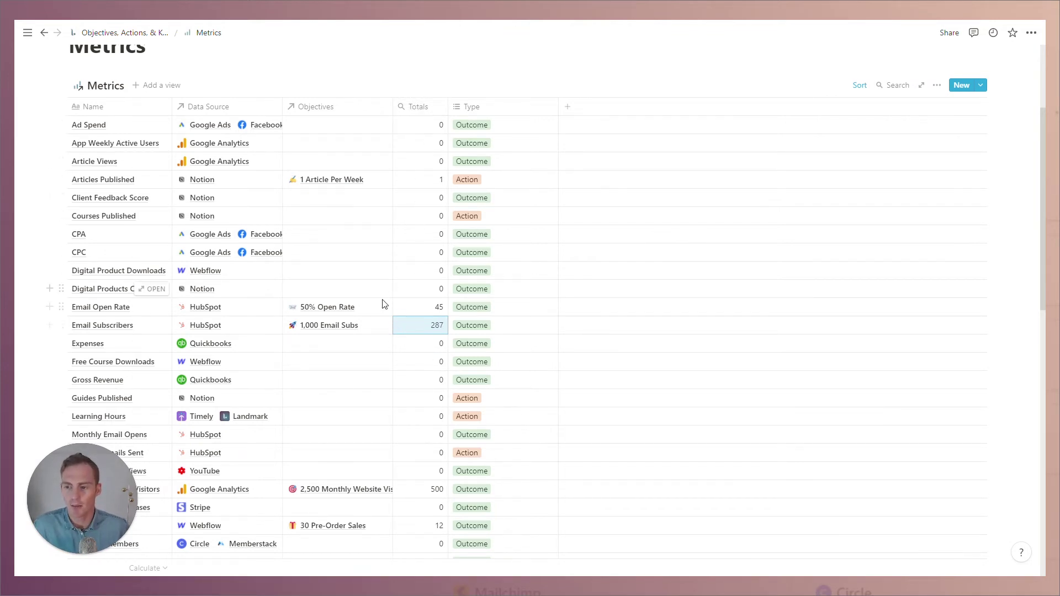
scroll(401, 322, "down", 1)
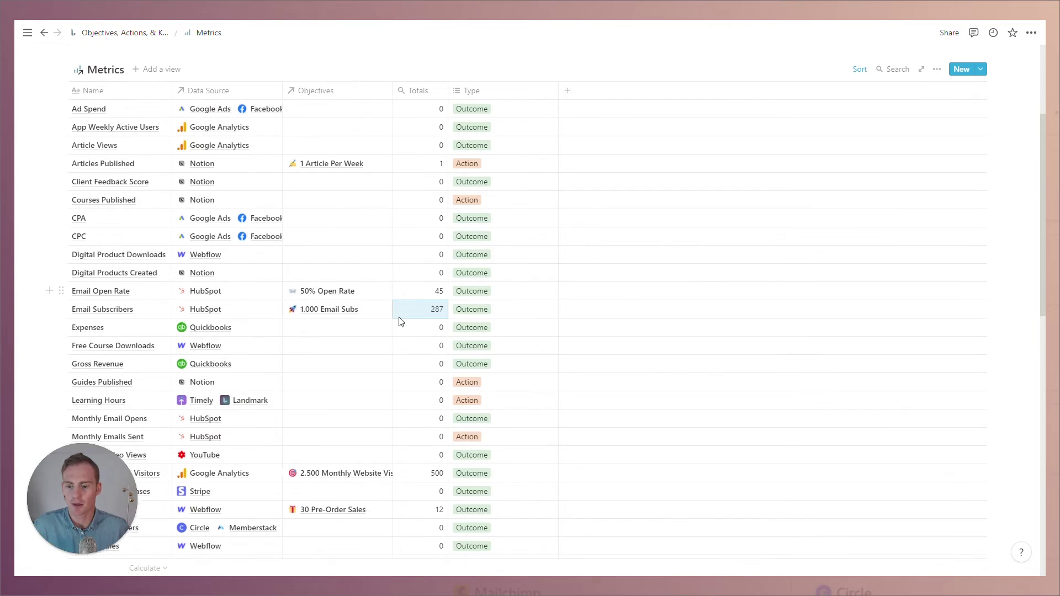
scroll(400, 322, "down", 4)
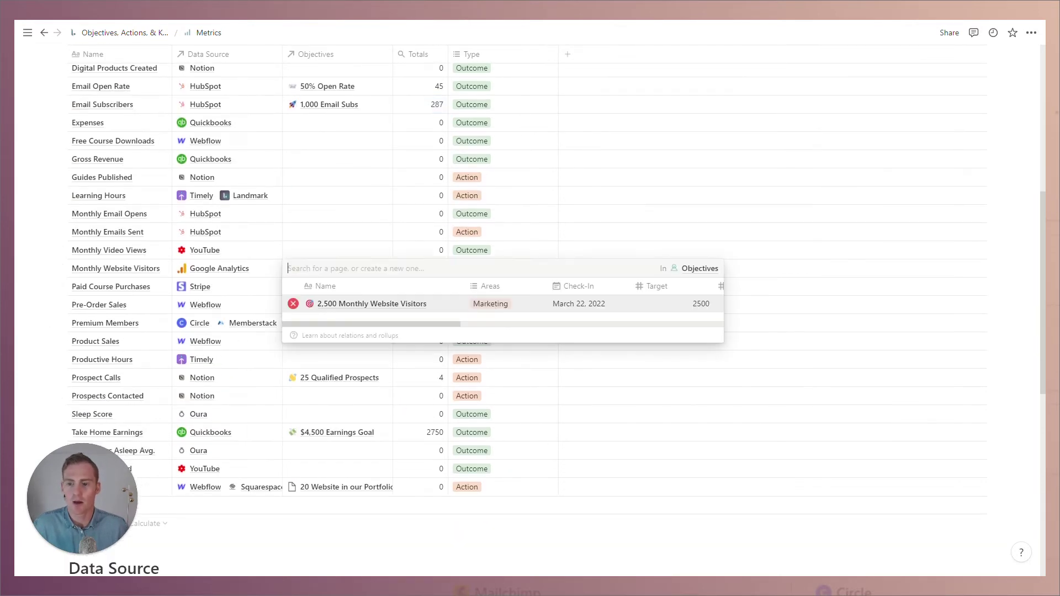
left_click(355, 308)
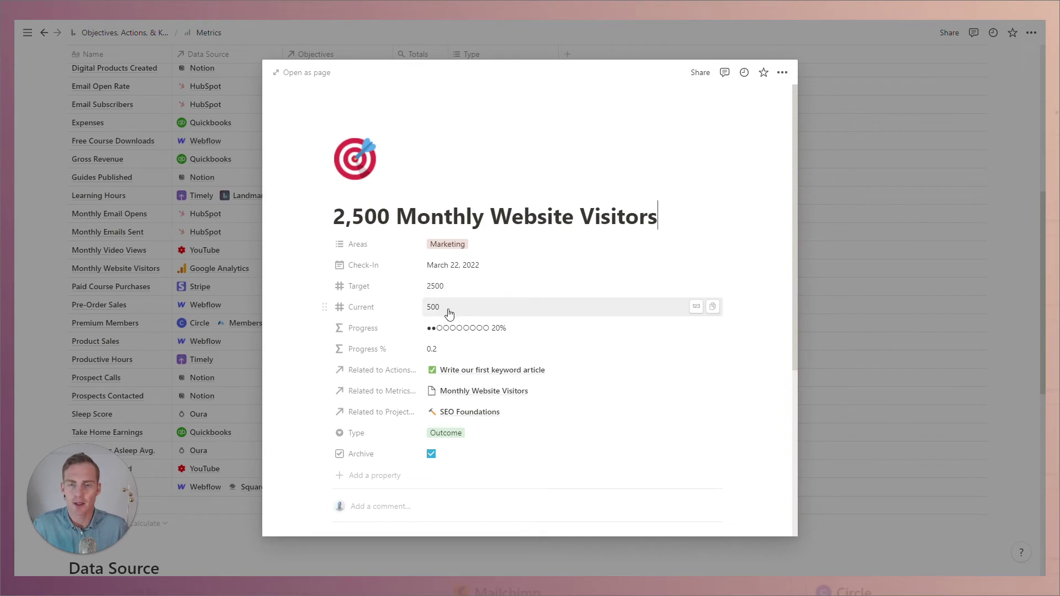
left_click(852, 279)
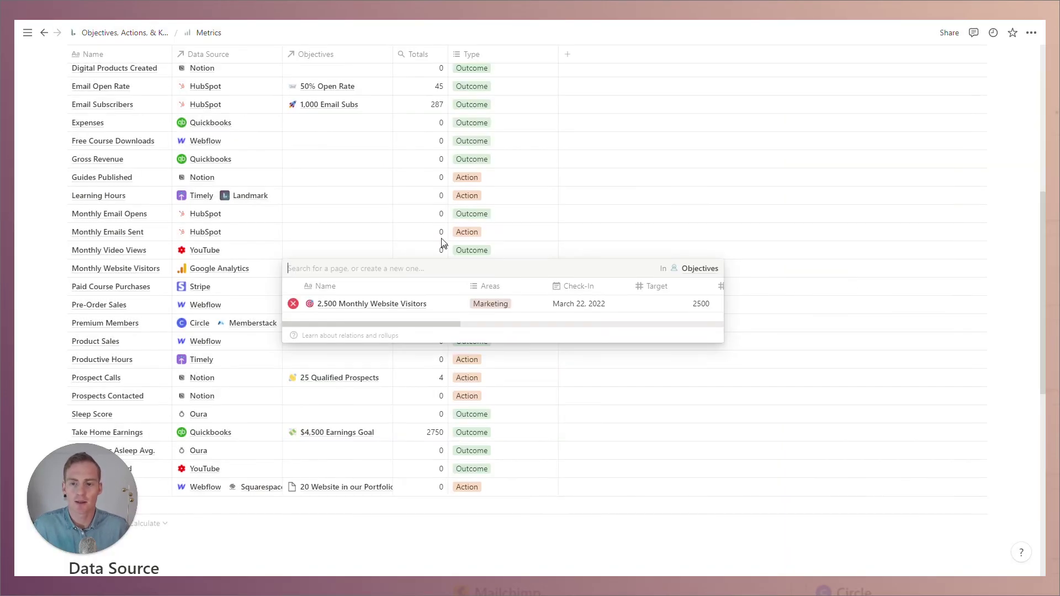
key("Escape")
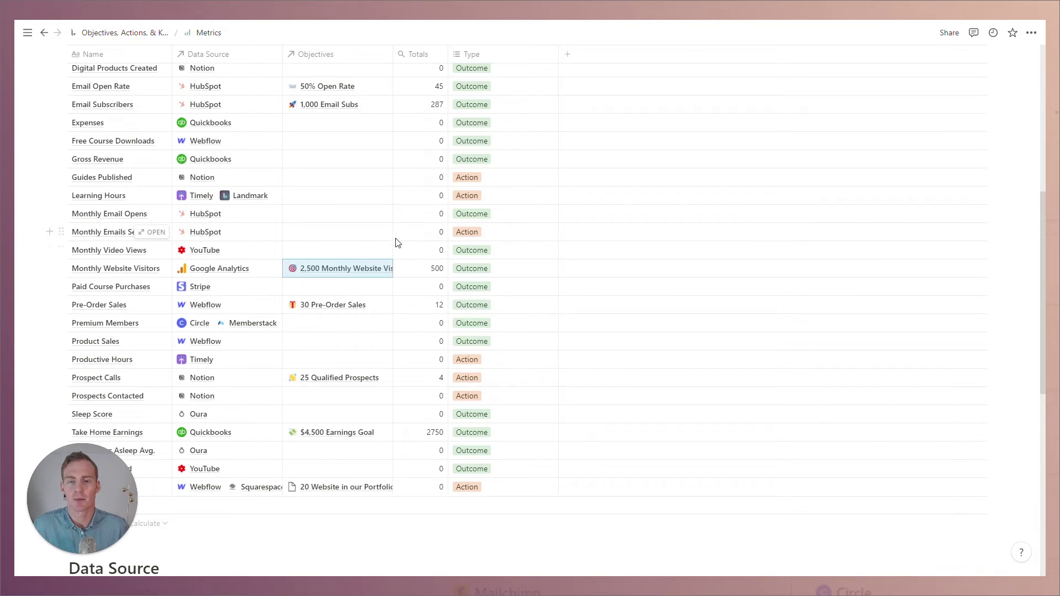
scroll(159, 169, "up", 3)
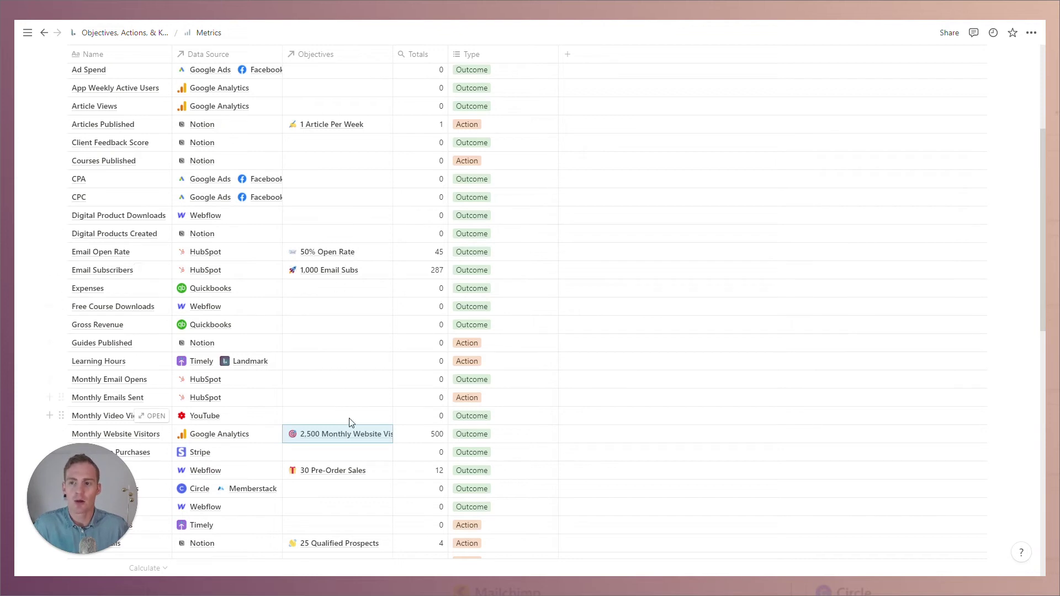
scroll(349, 414, "down", 1)
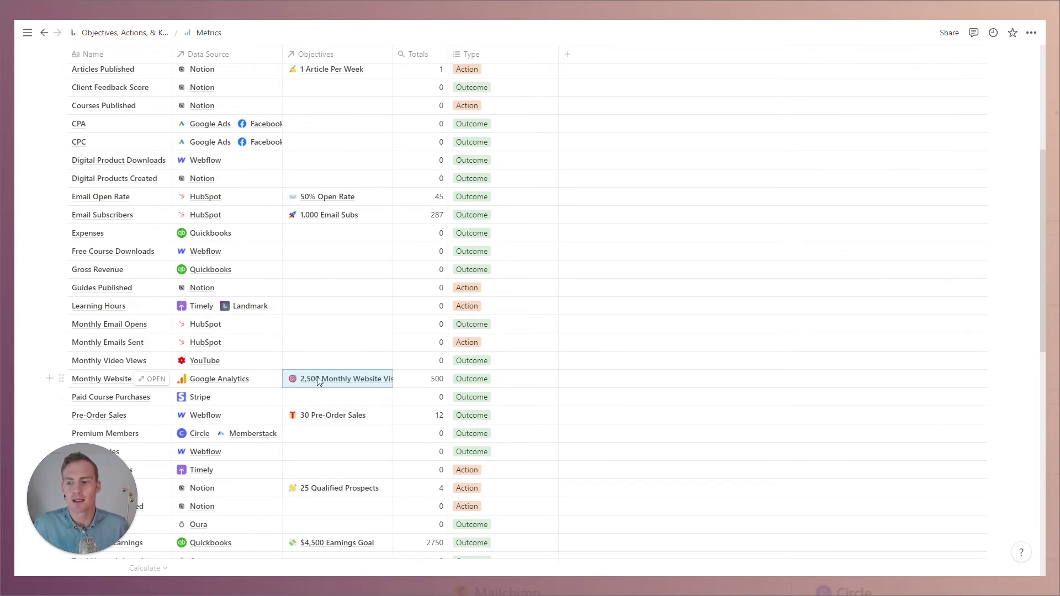
scroll(351, 383, "down", 2)
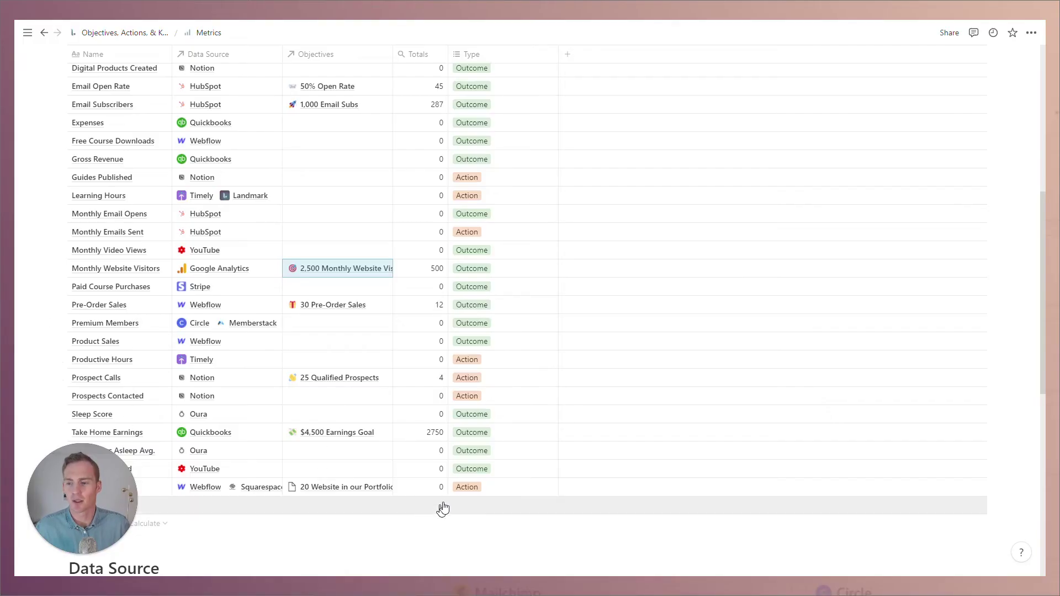
Follow the Article Views Data Source relation through to the Tools database
scroll(248, 353, "down", 1)
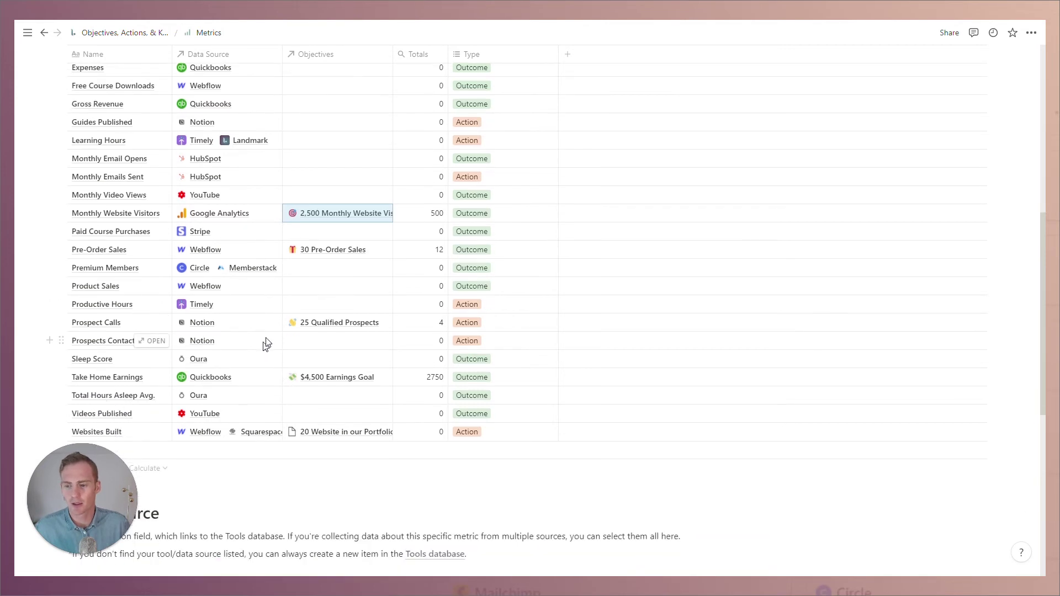
scroll(268, 336, "up", 6)
scroll(268, 324, "up", 1)
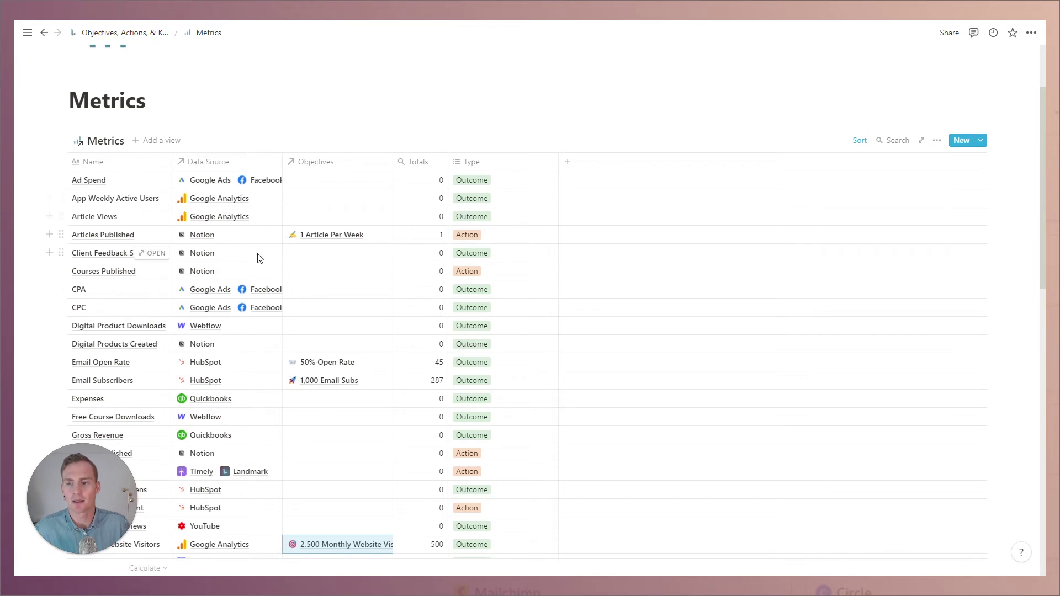
left_click(254, 216)
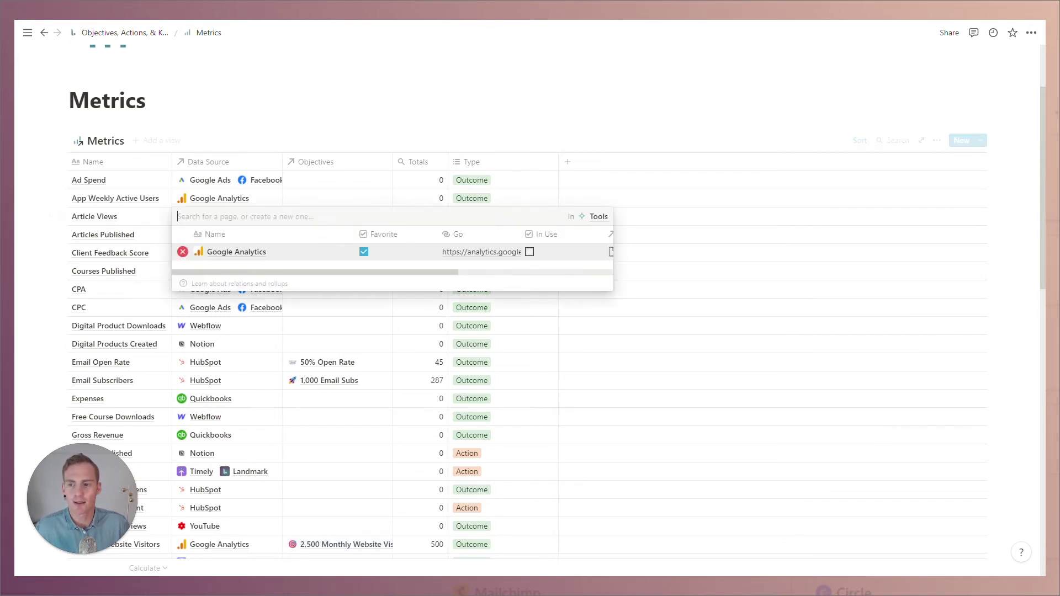
left_click(597, 217)
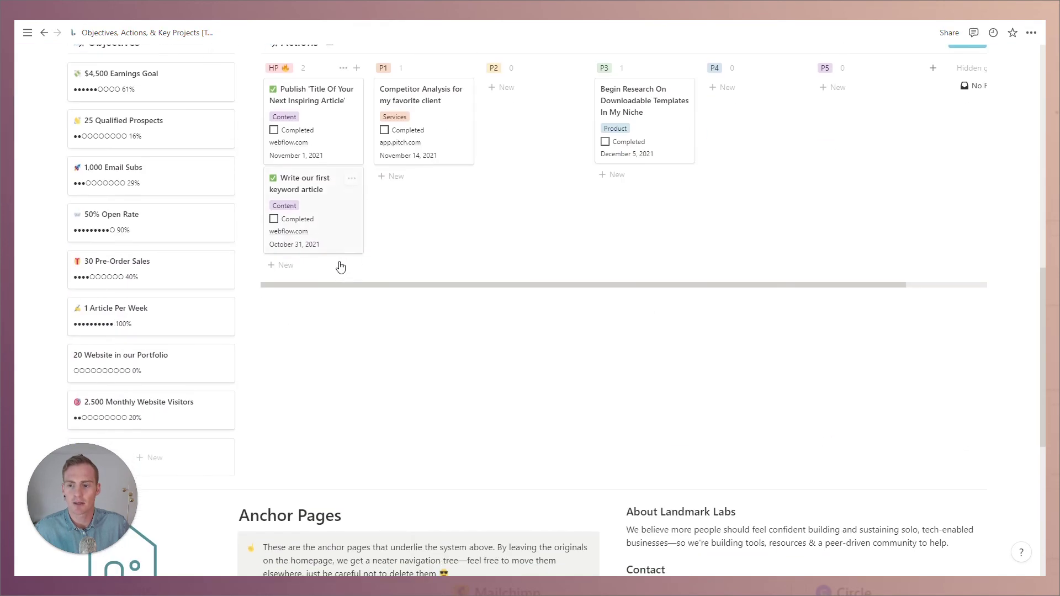
scroll(343, 263, "down", 6)
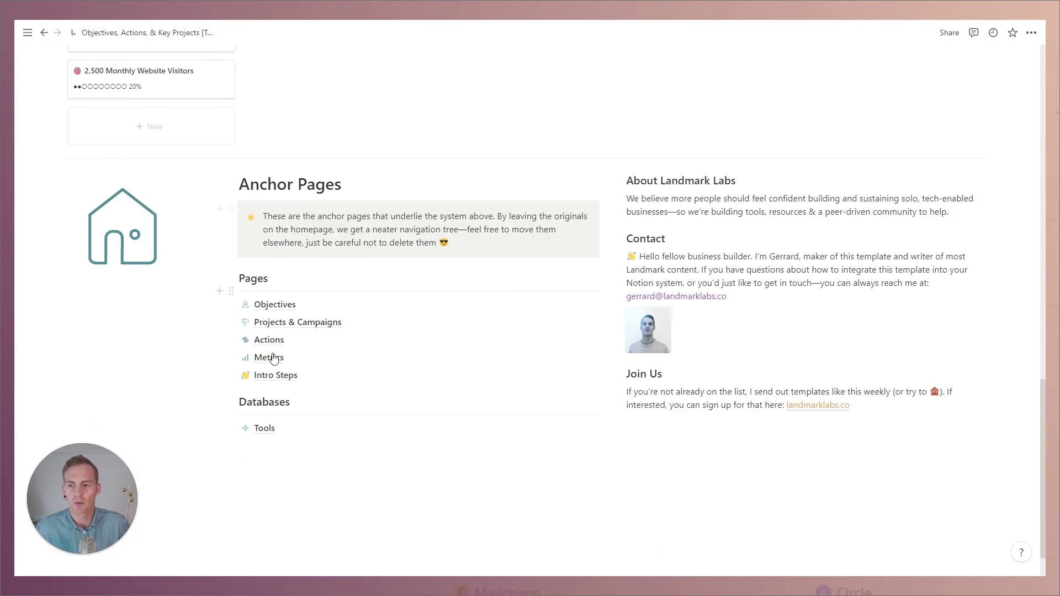
Open the Tools database and create a new blank tool entry
left_click(261, 429)
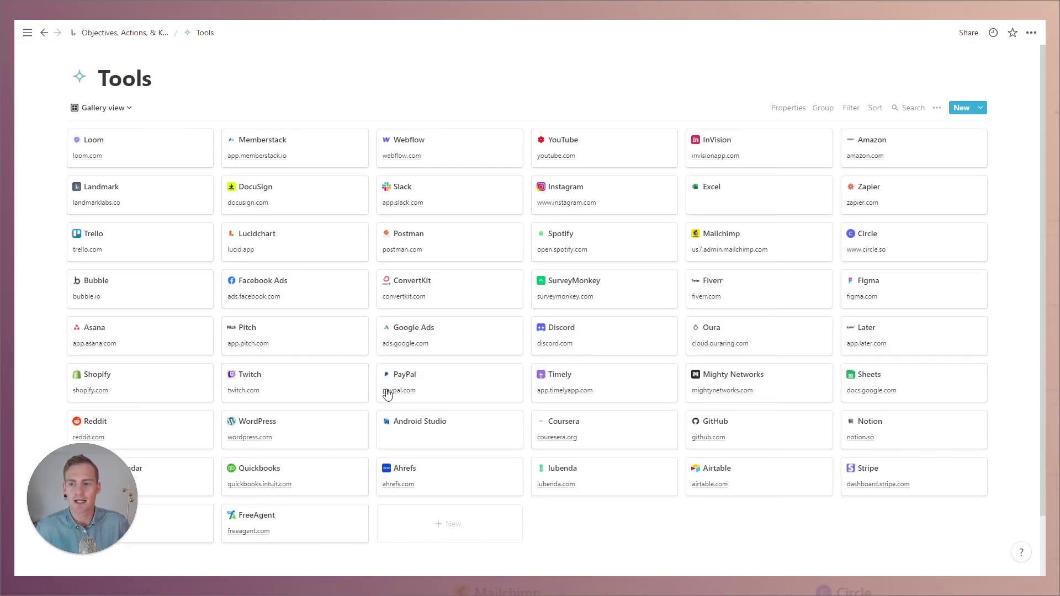
scroll(502, 463, "down", 4)
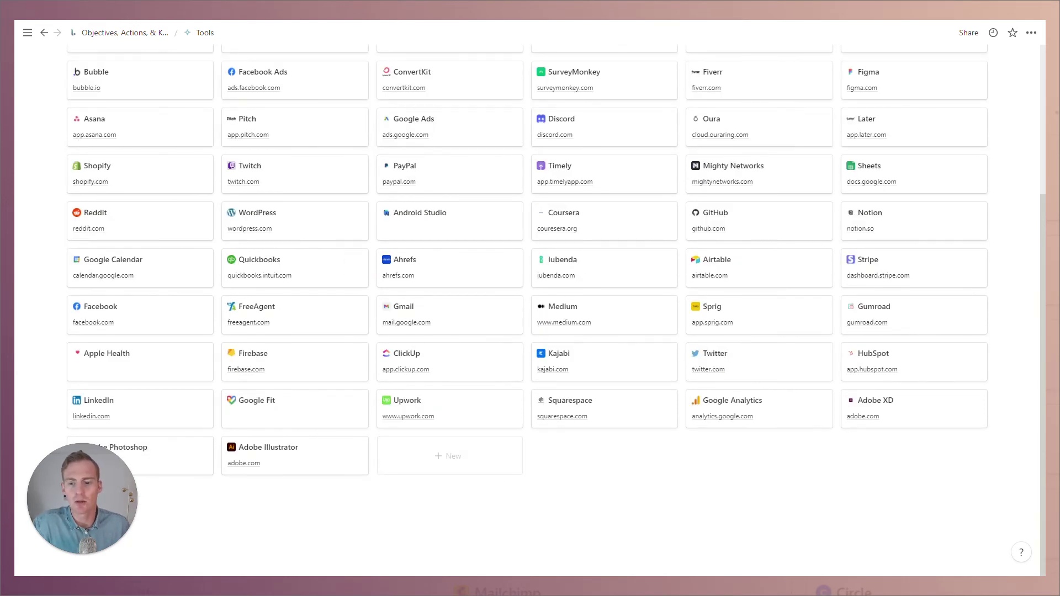
left_click(448, 459)
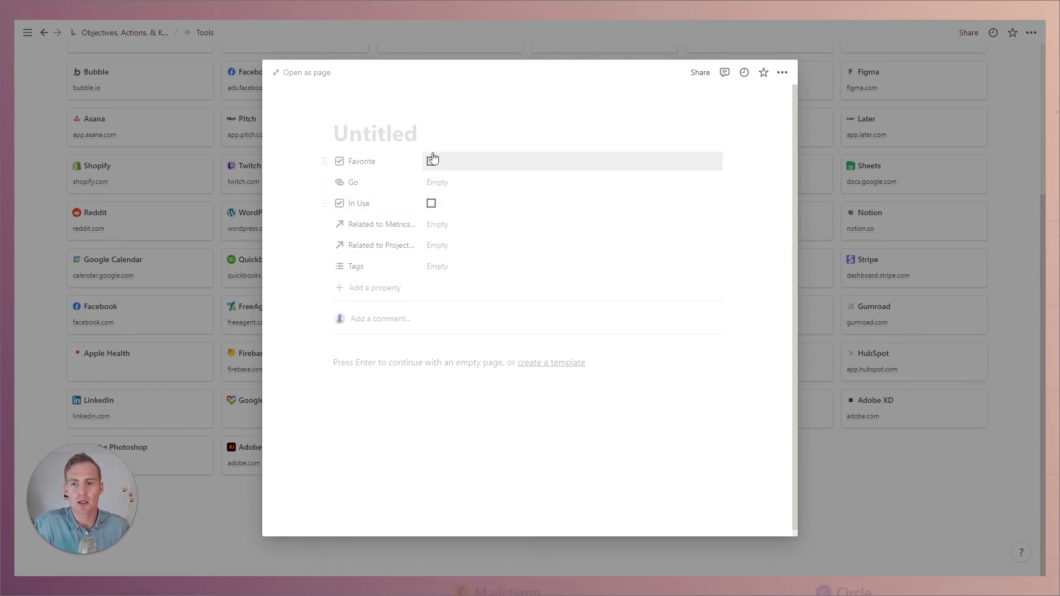
left_click(852, 489)
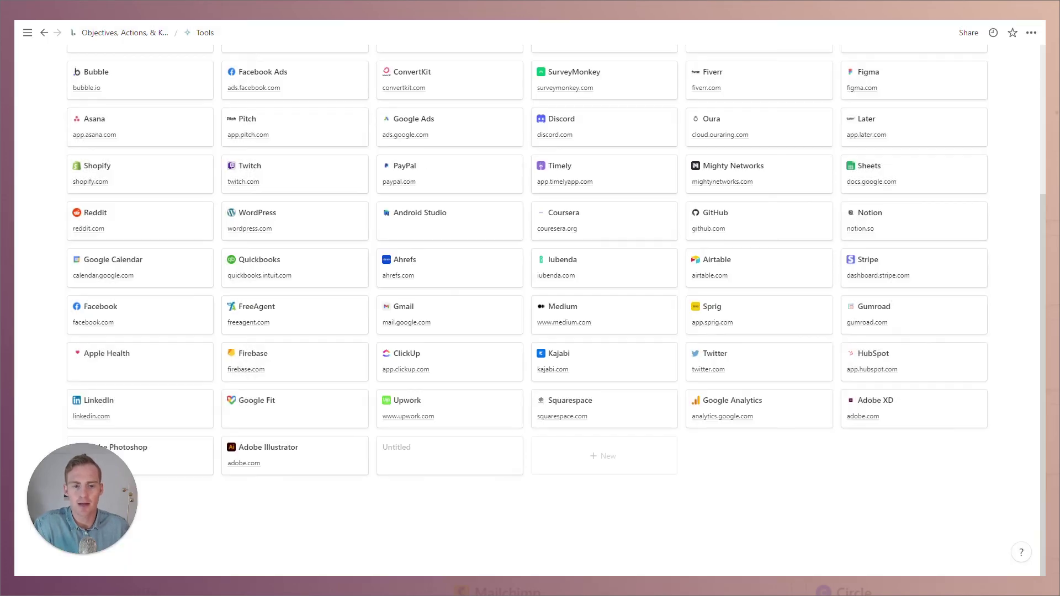
Return to the template home and reopen the Tools database as a full page
scroll(334, 216, "up", 4)
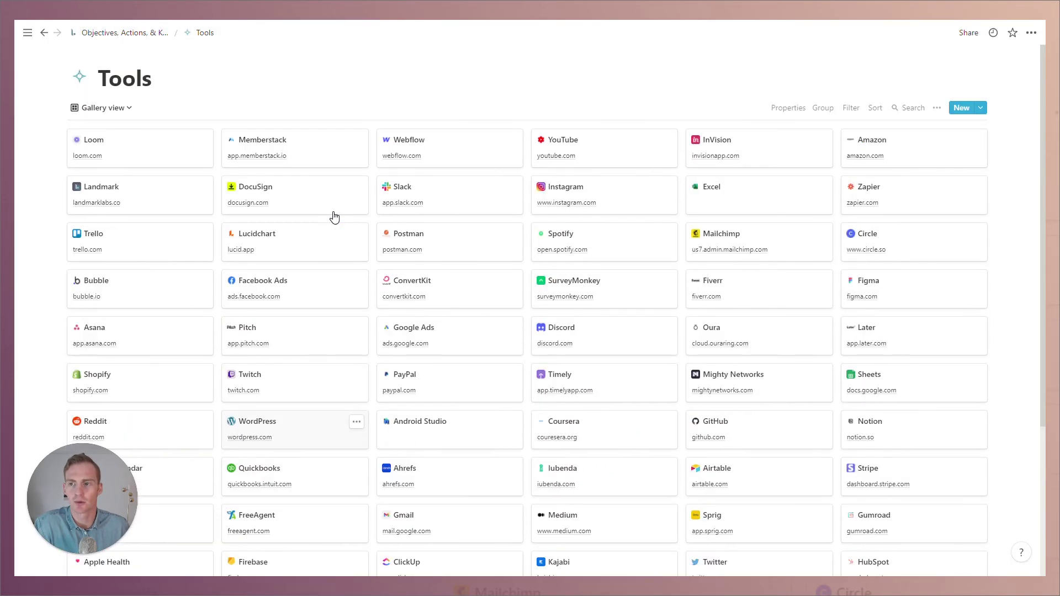
left_click(138, 34)
scroll(887, 320, "down", 2)
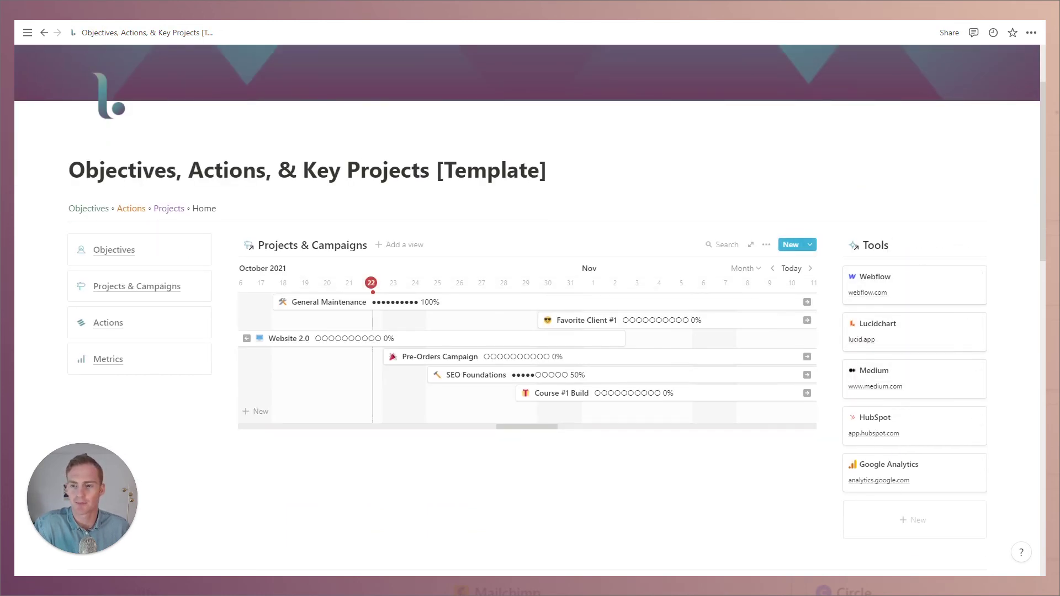
scroll(552, 331, "down", 3)
scroll(552, 331, "up", 2)
left_click(876, 188)
Open the new Untitled tool card and inspect its Tags field without choosing a tag
scroll(450, 337, "down", 4)
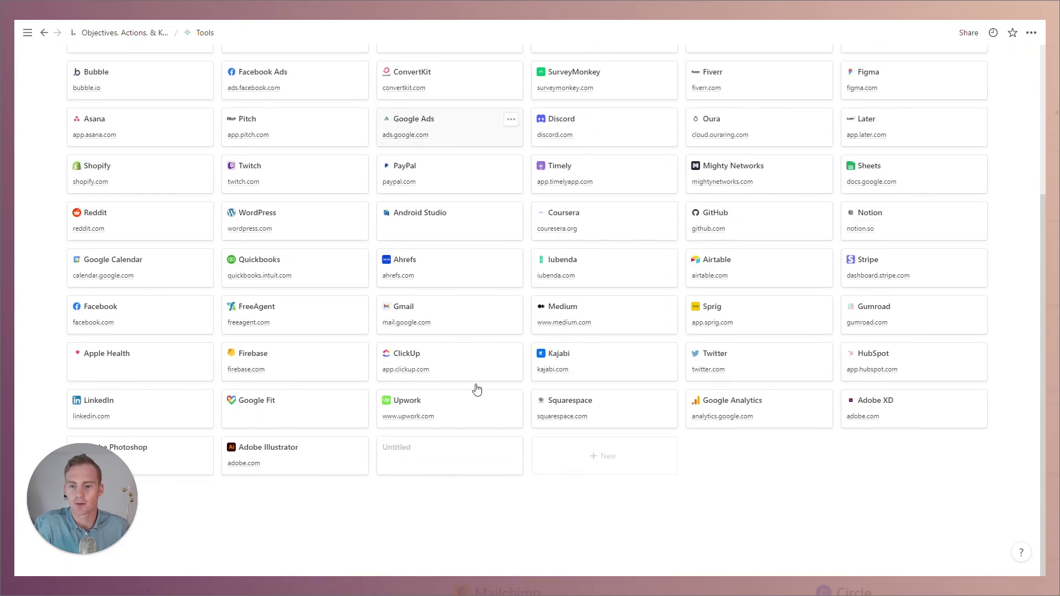
left_click(457, 465)
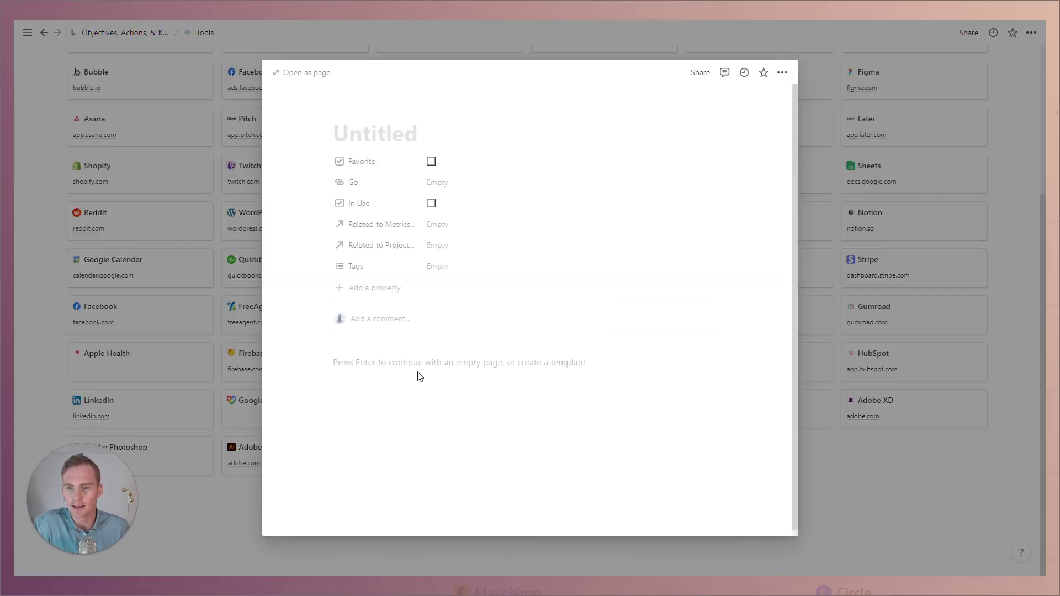
left_click(439, 267)
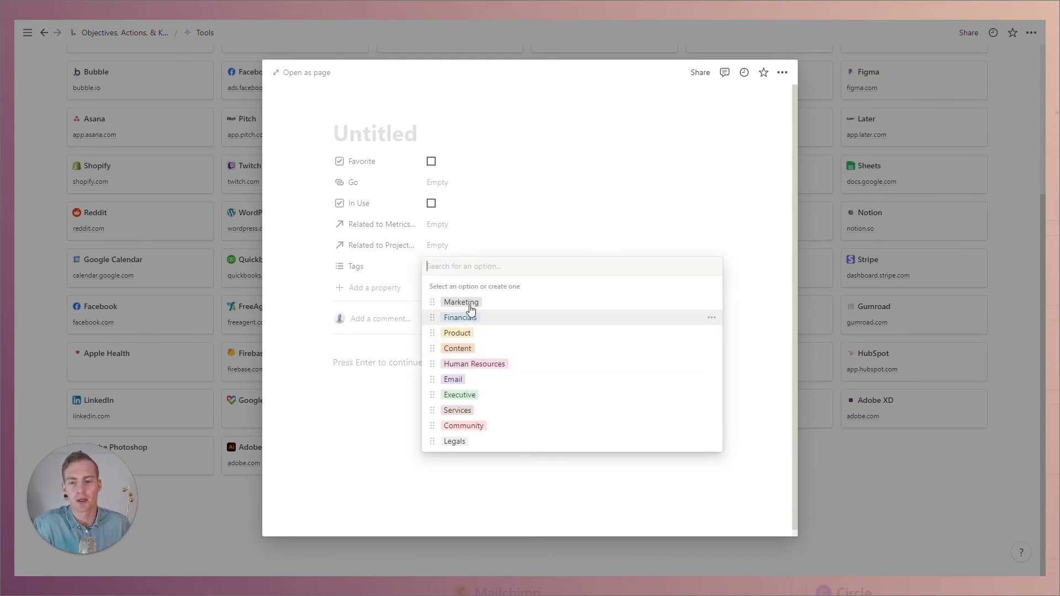
left_click(383, 422)
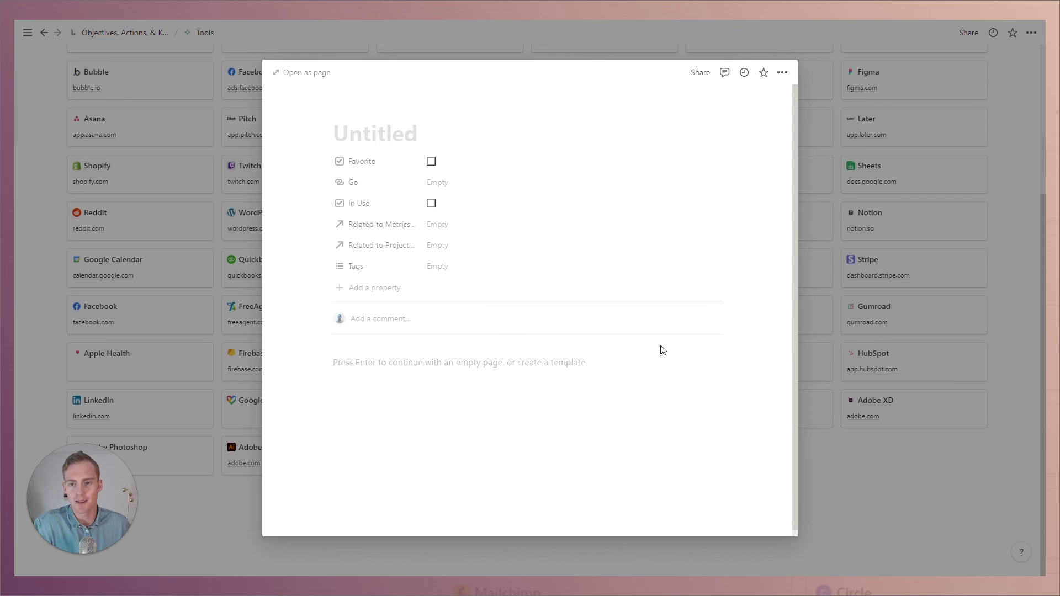